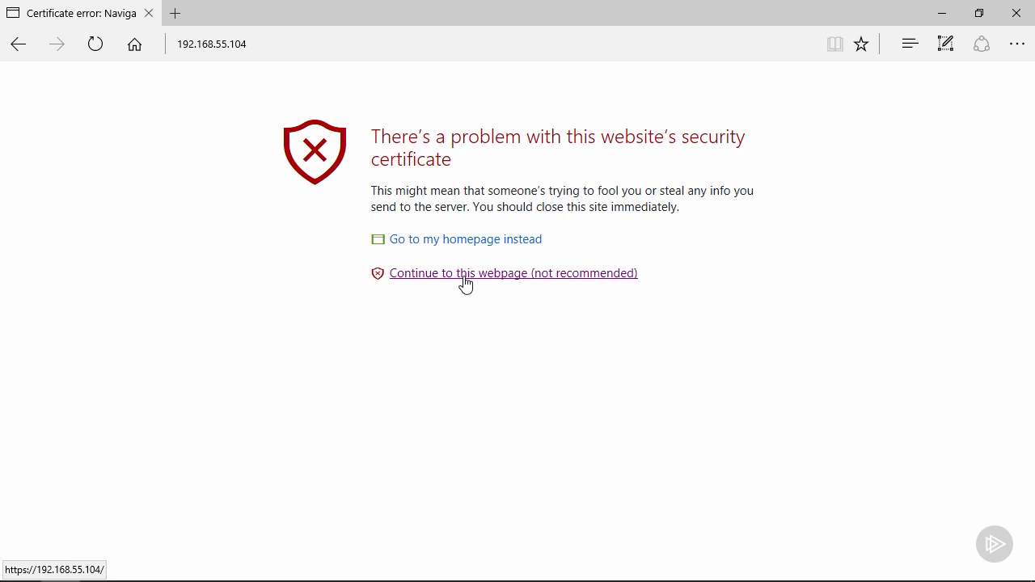
Continue past the certificate warning for 192.168.55.104 to reach the Unisphere login page.
click(465, 275)
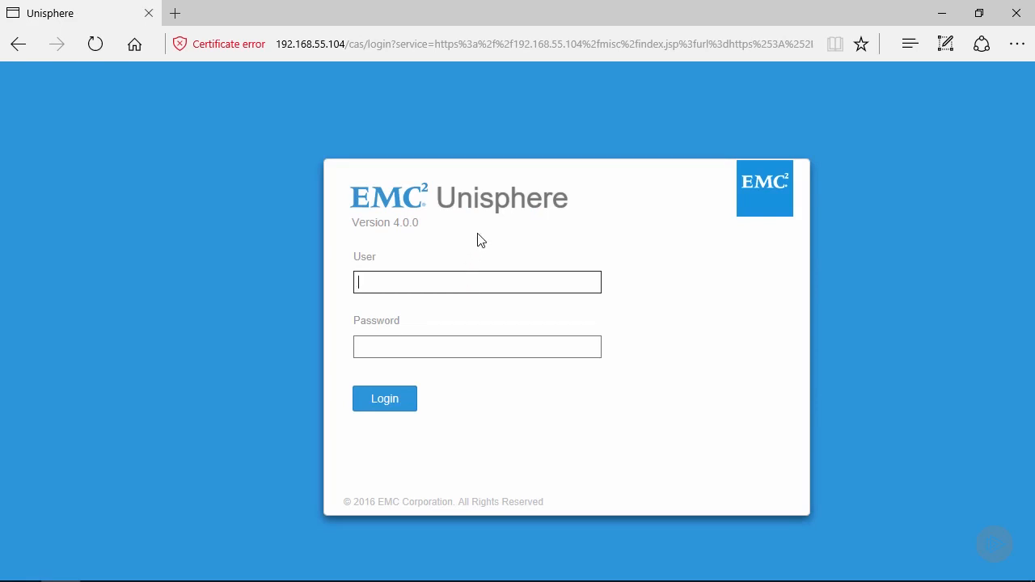
Log in to Unisphere with user name admin and the account password.
text(admin)
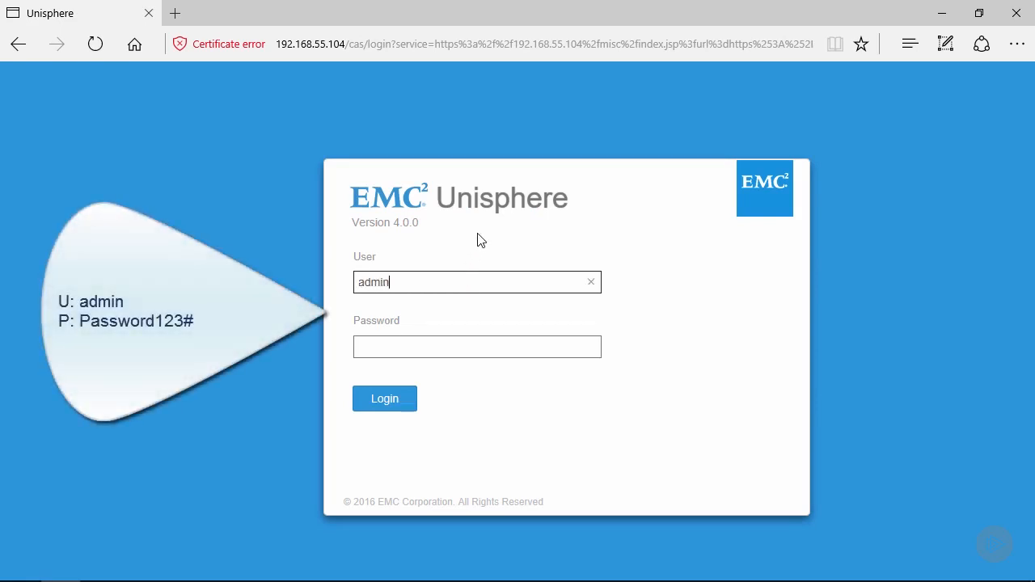
key(Tab)
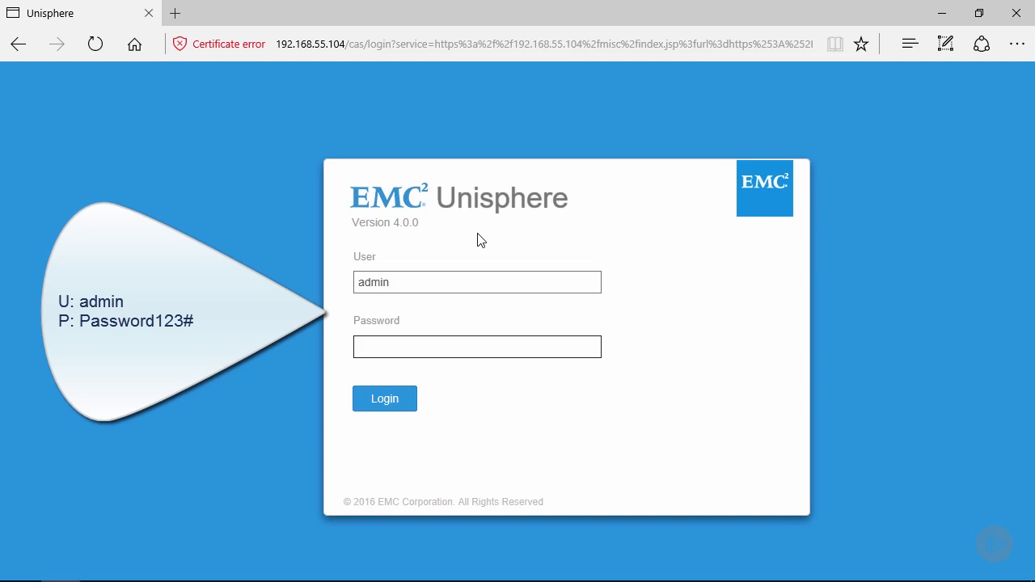
text(Password123#)
click(376, 406)
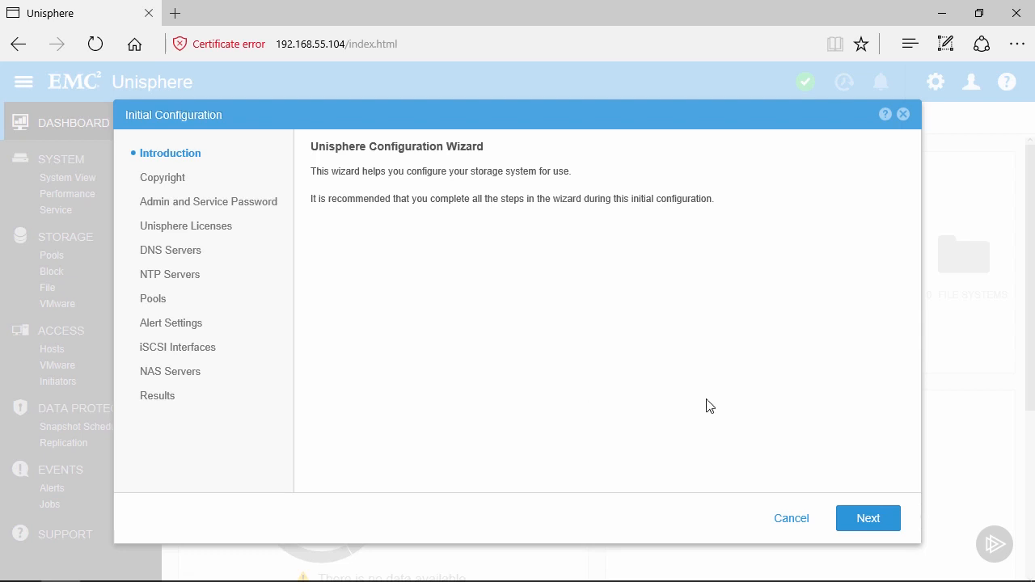
Move past the Initial Configuration wizard's Introduction to the license agreement page.
click(853, 527)
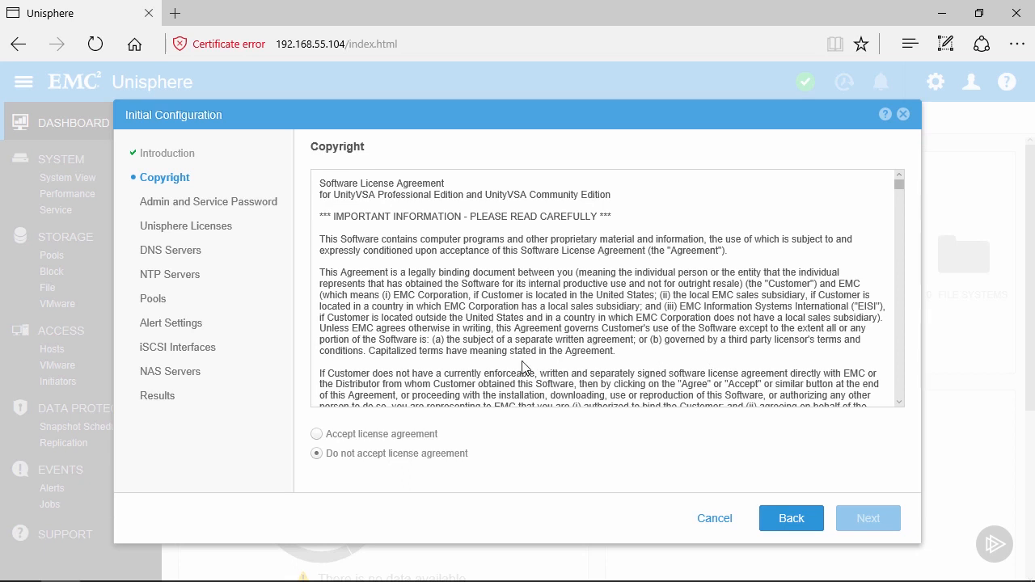
Accept the UnityVSA license agreement and advance to the Admin and Service Password step.
click(319, 436)
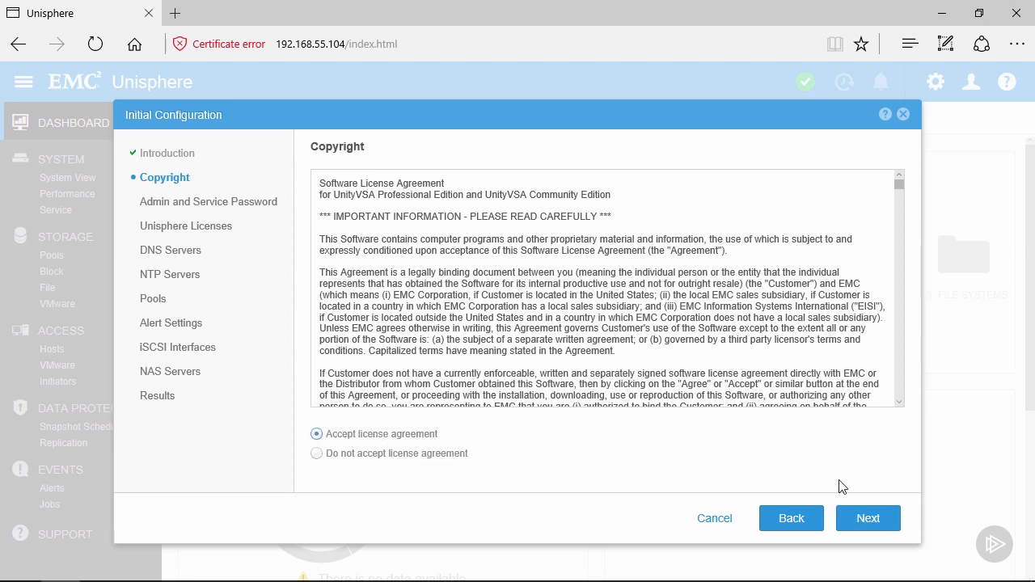
click(852, 520)
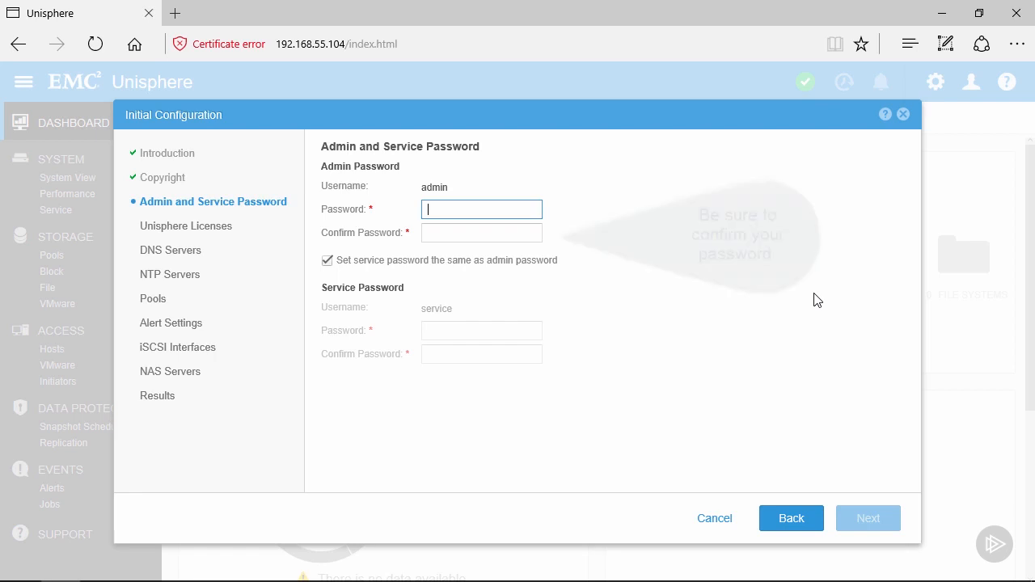
Enter and confirm a new admin password, keeping the service password identical, and submit.
text(P)
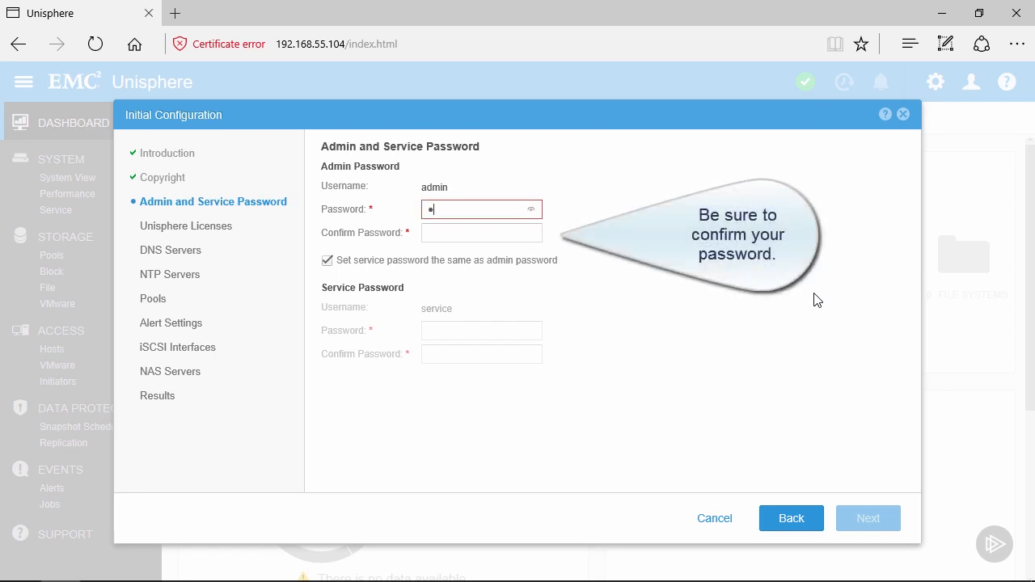
text(assword)
key(Tab)
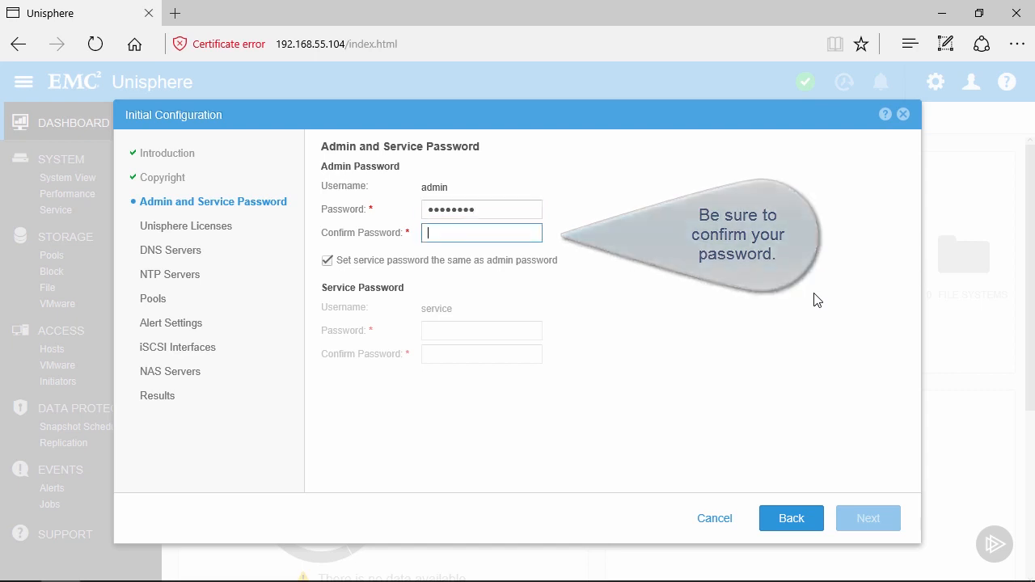
text(Password)
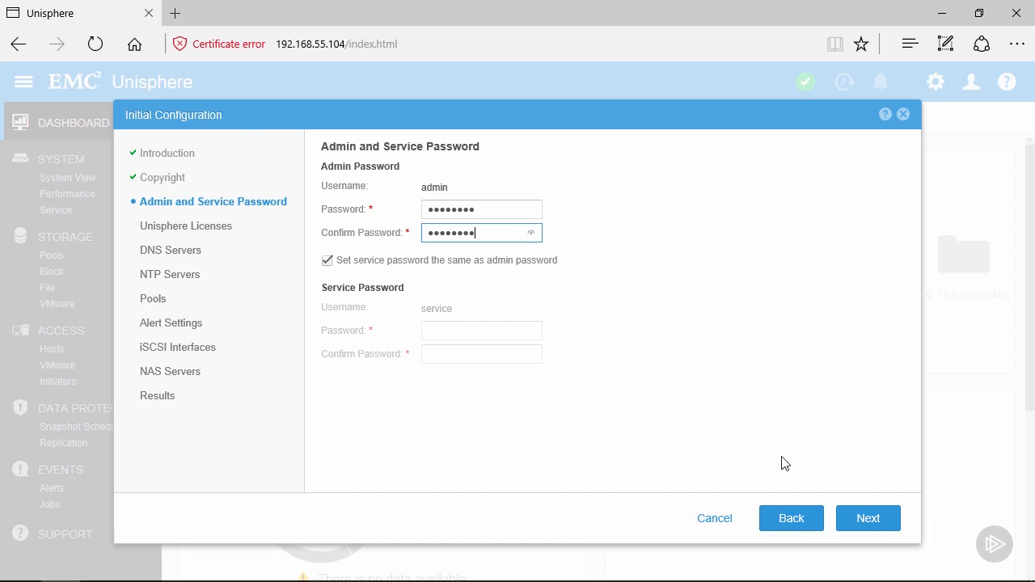
click(868, 519)
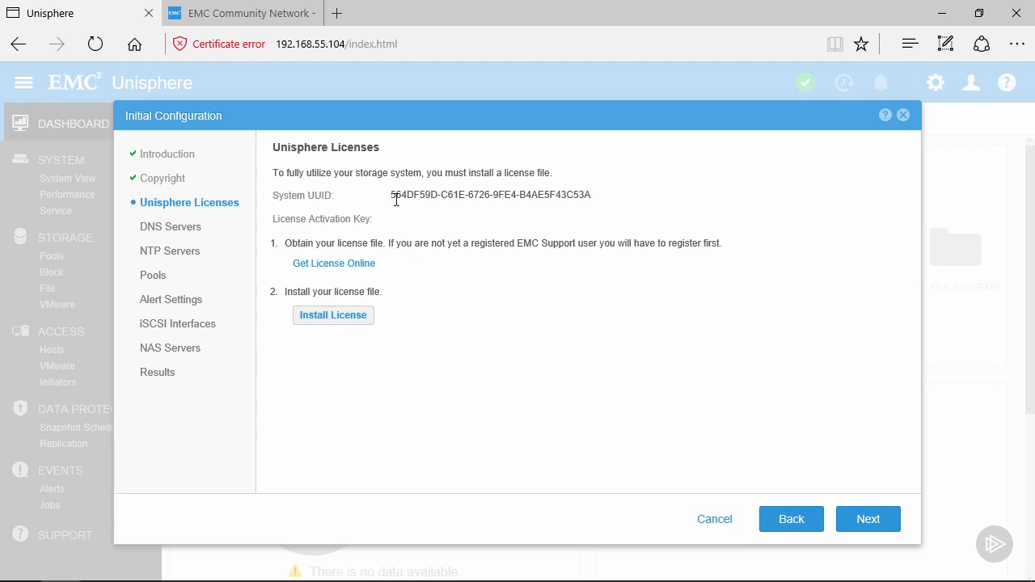
Copy the full System UUID value from the Unisphere Licenses step.
drag(392, 199, 575, 197)
right_click(579, 201)
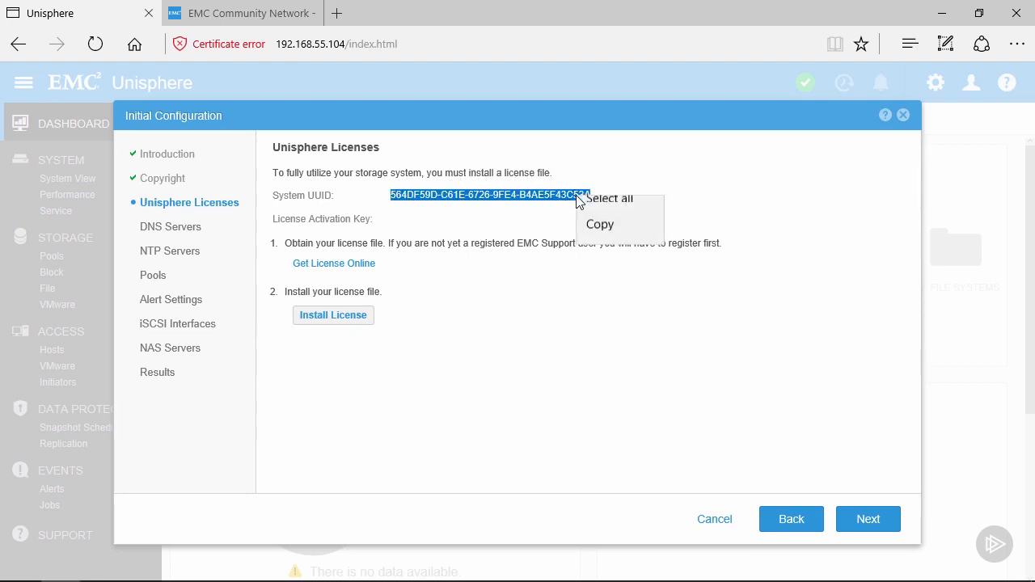
click(590, 274)
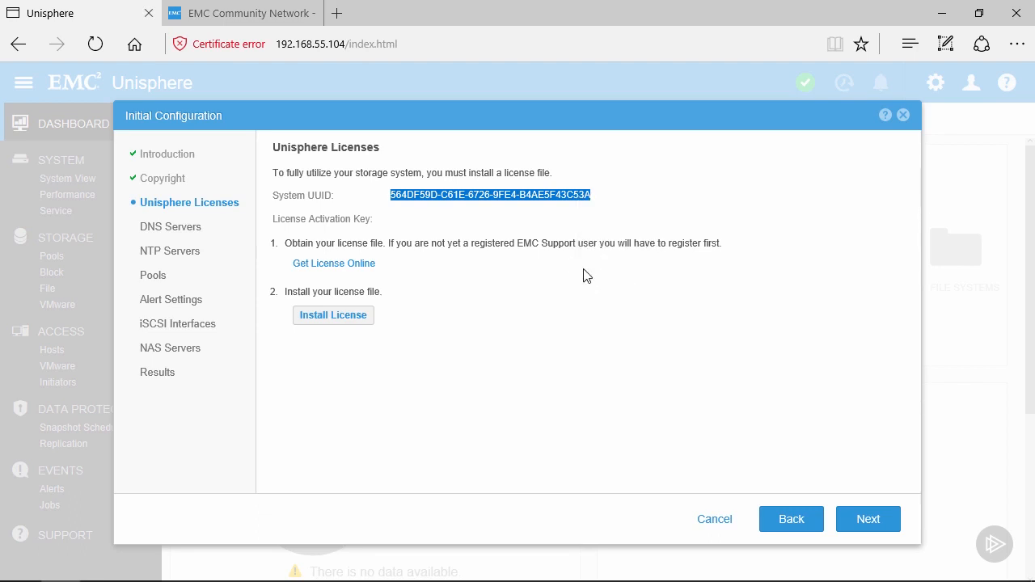
click(243, 13)
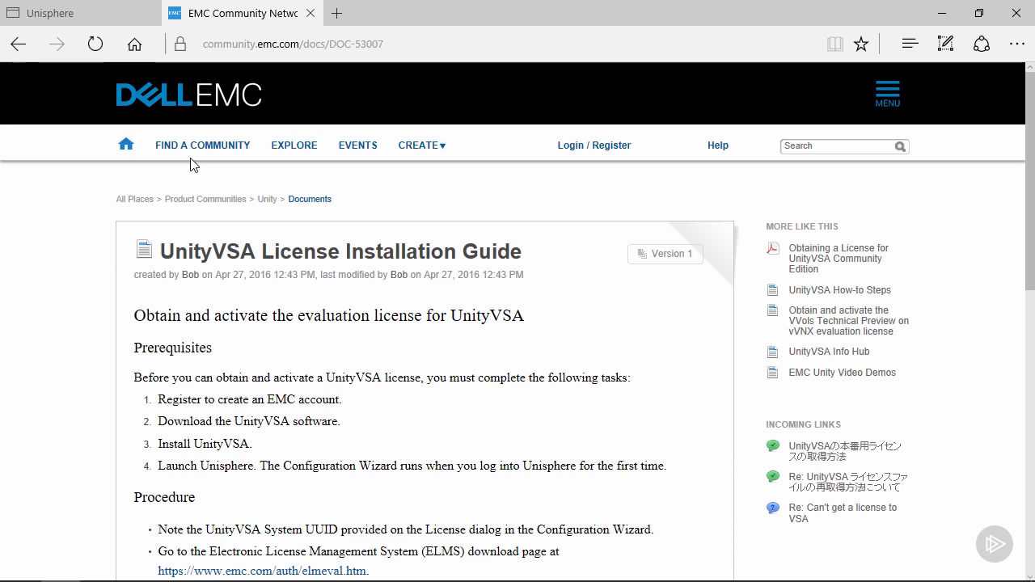
scroll(190, 164, down, 3)
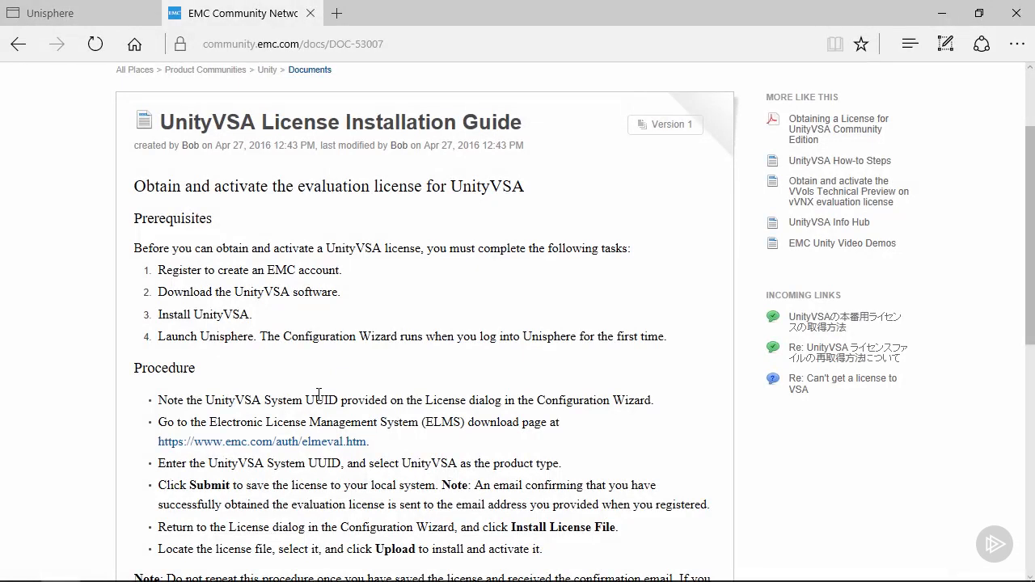
click(279, 443)
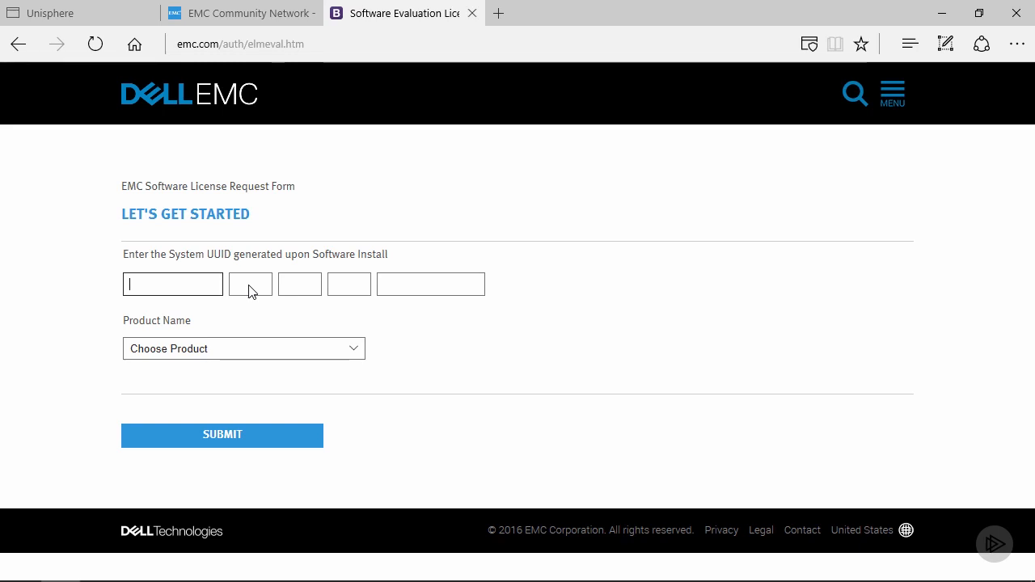
Paste the System UUID, choose Unity VSA as the product, and submit the request.
key(ctrl+v)
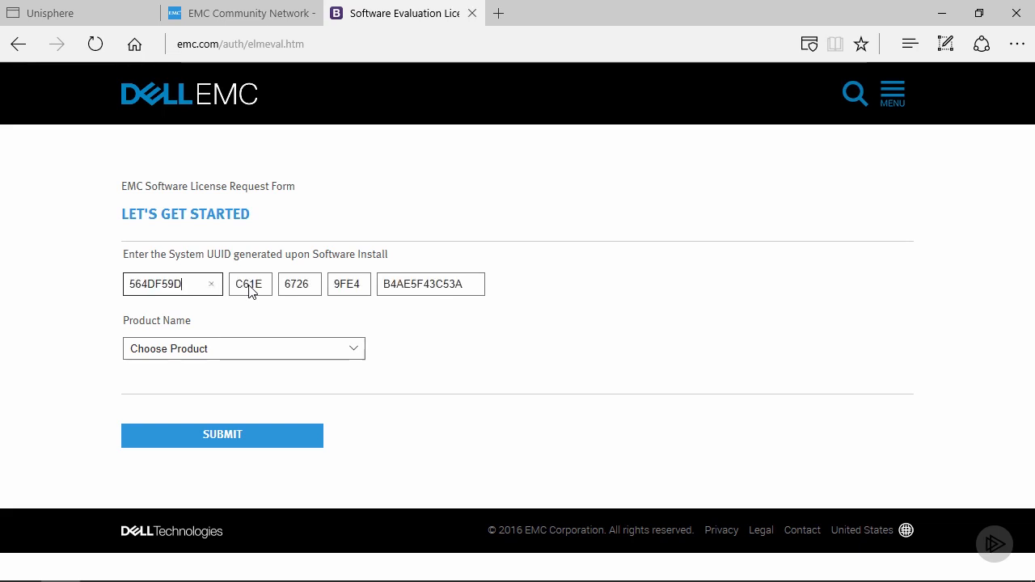
click(215, 349)
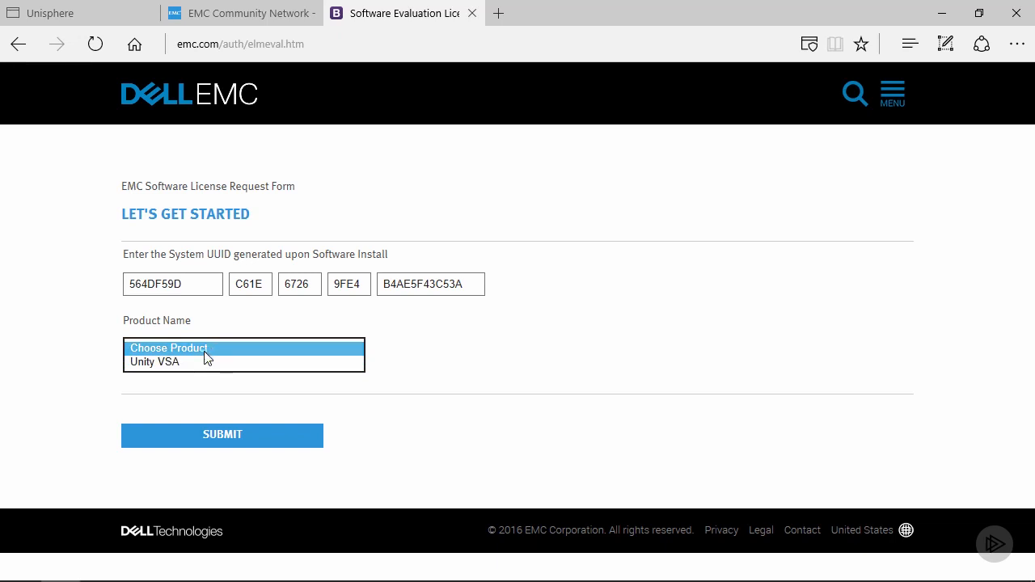
click(189, 362)
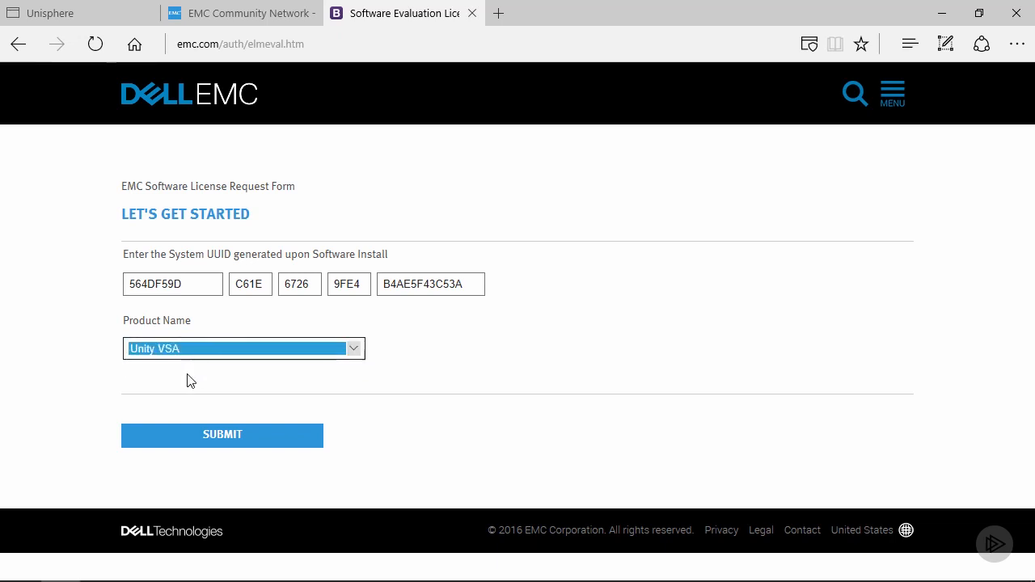
click(203, 443)
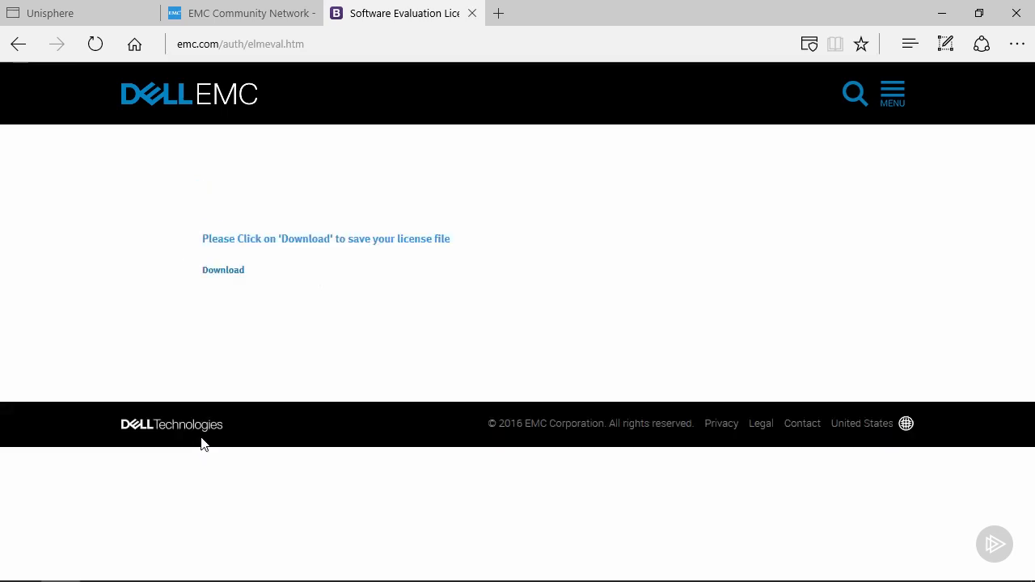
Save the license file to Downloads, changing its extension from .txt to .lic.
right_click(233, 277)
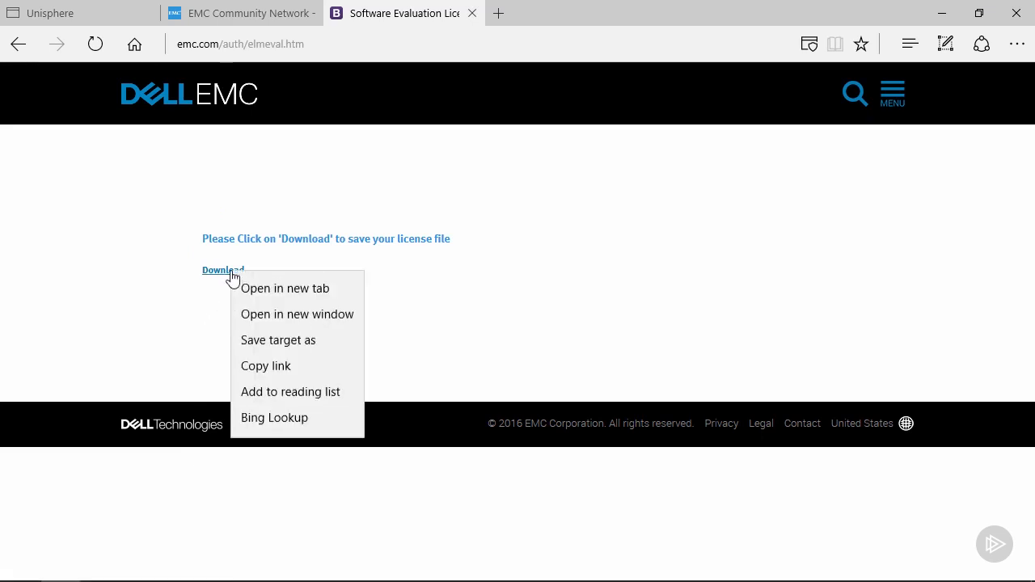
click(246, 342)
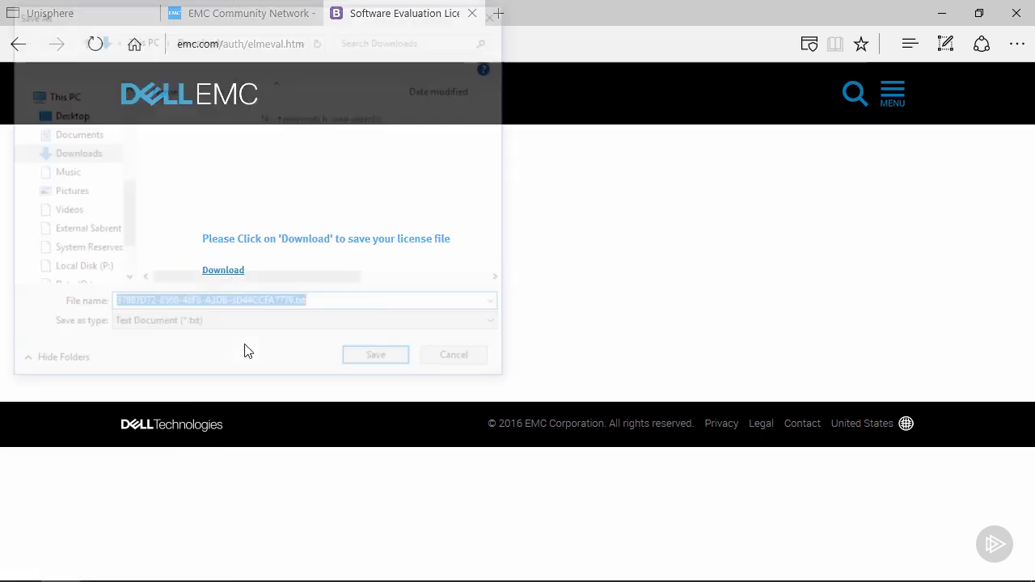
click(344, 305)
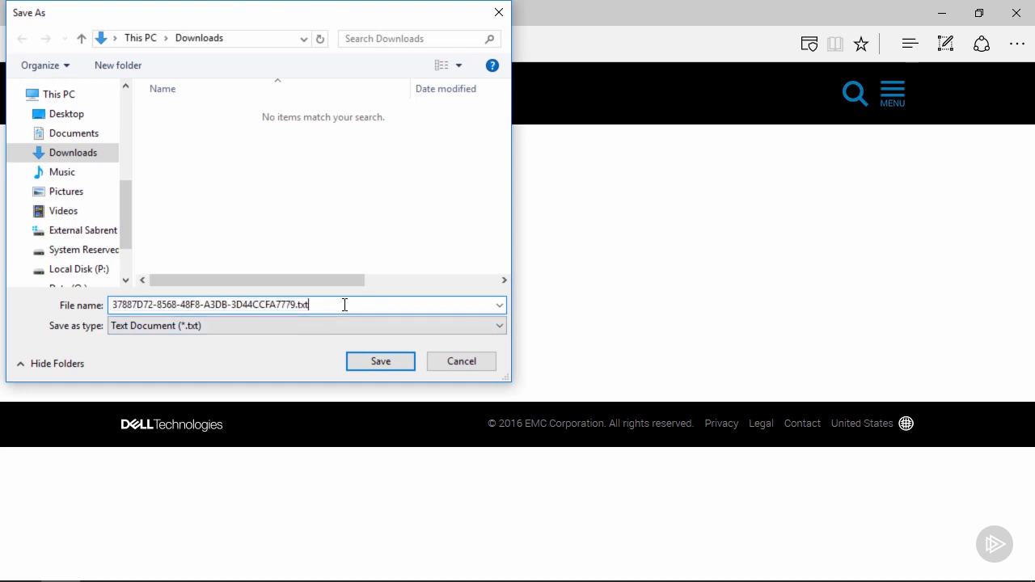
key(BackSpace)
key(BackSpace)
key(BackSpace)
text(lic)
click(361, 363)
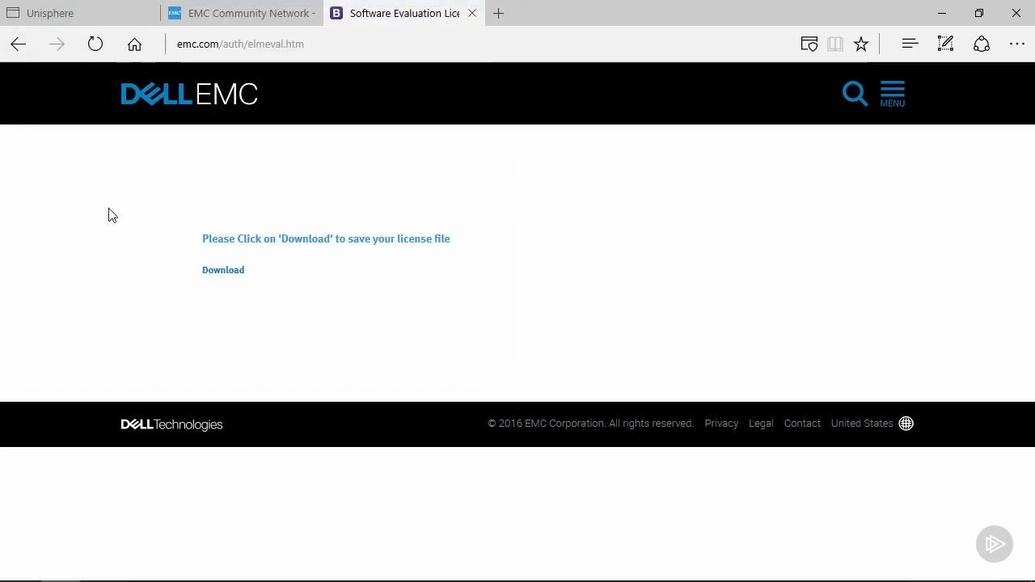
In the Unisphere Install License dialog, choose the downloaded .lic file from Downloads.
click(93, 15)
click(327, 362)
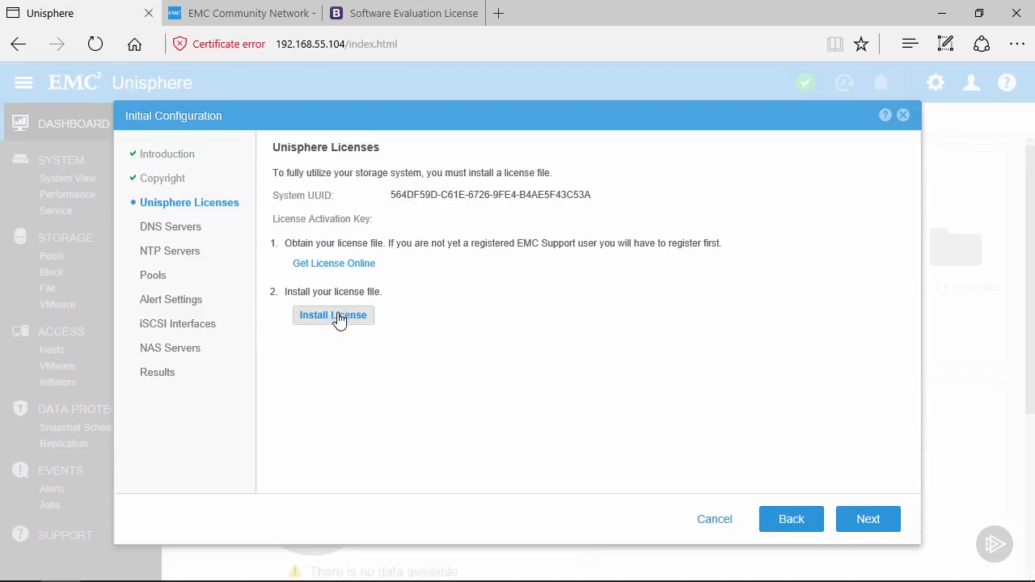
click(339, 318)
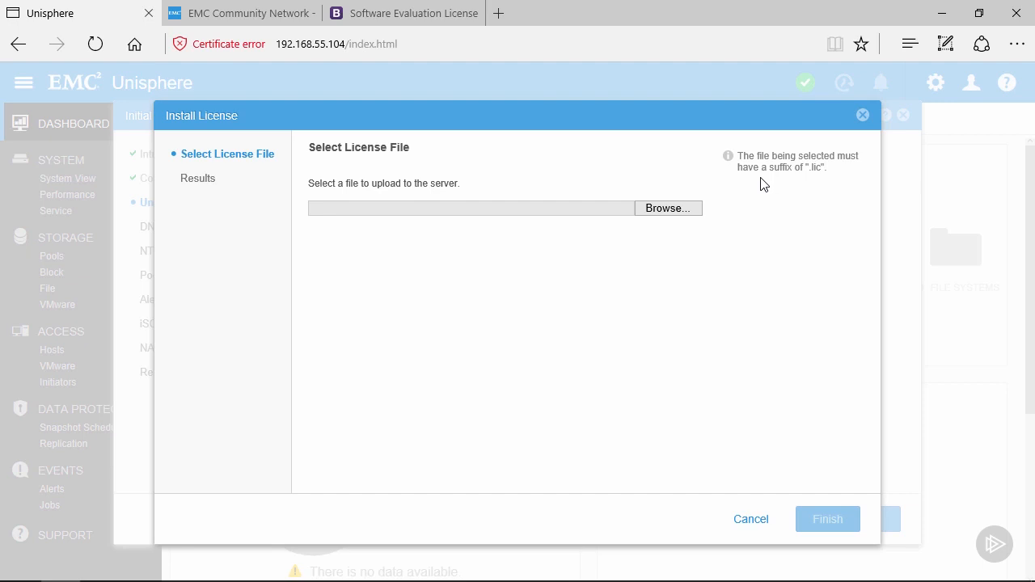
click(665, 209)
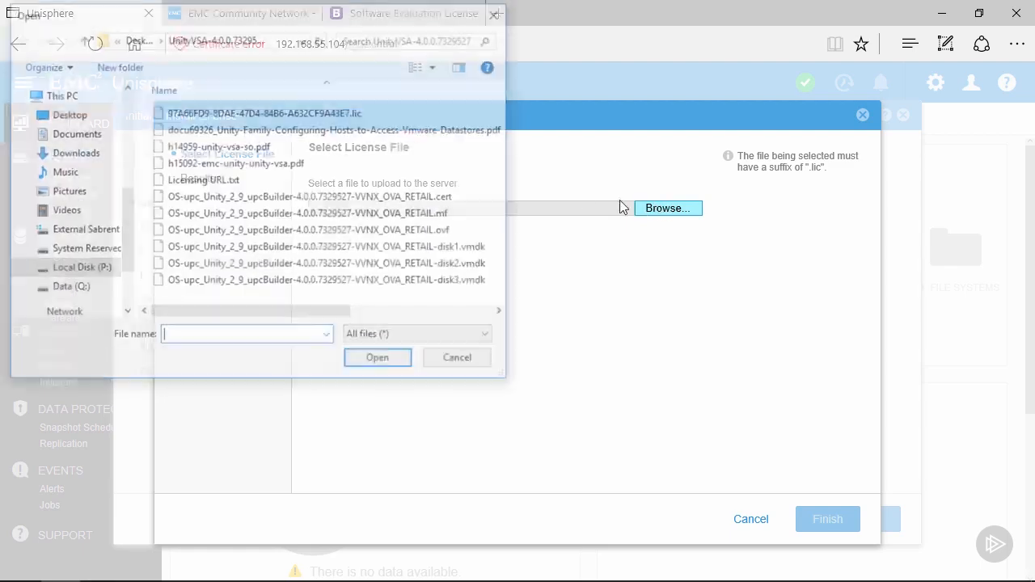
double_click(220, 111)
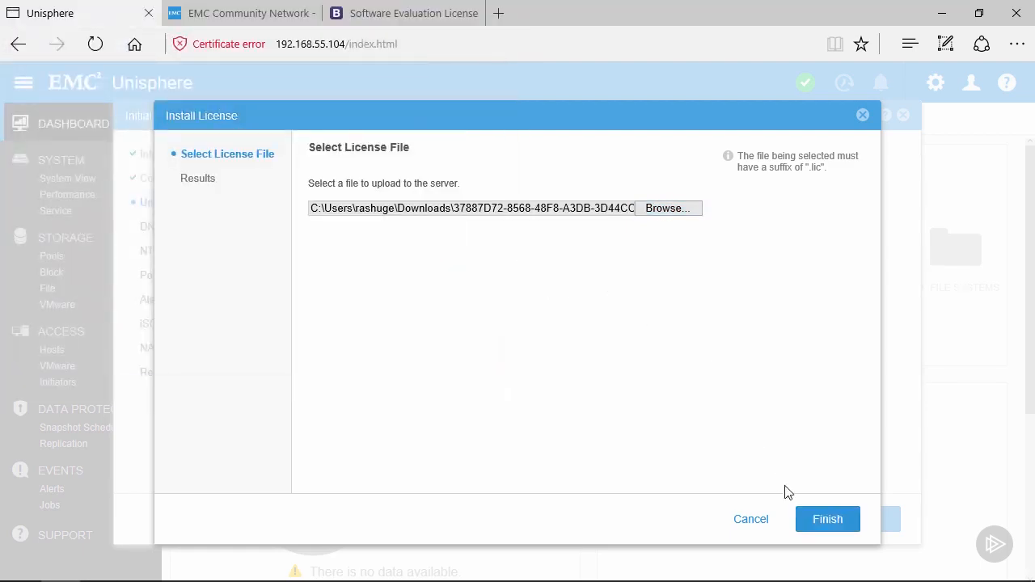
Upload and install the selected license file, then dismiss the installation results.
click(820, 521)
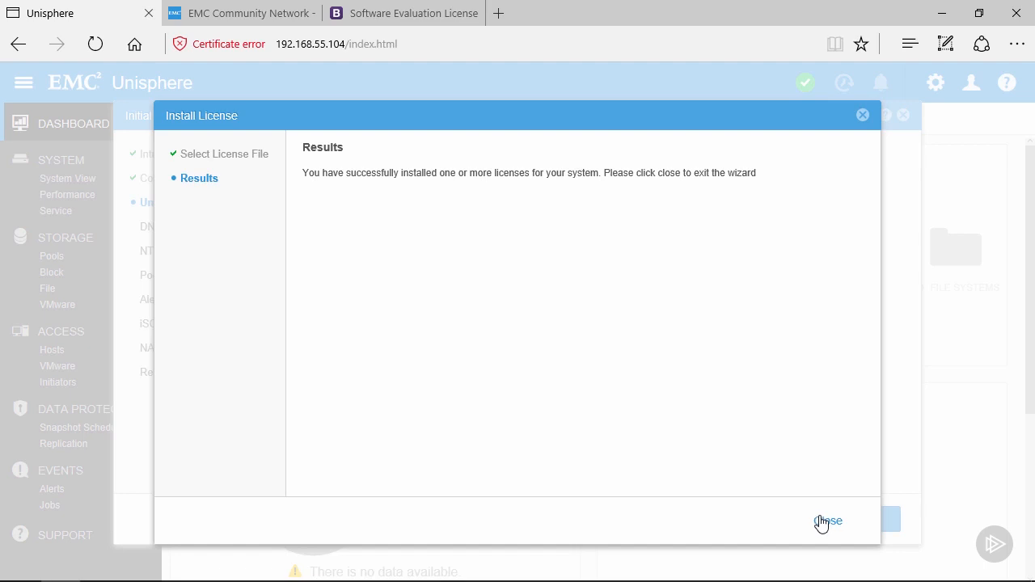
click(822, 522)
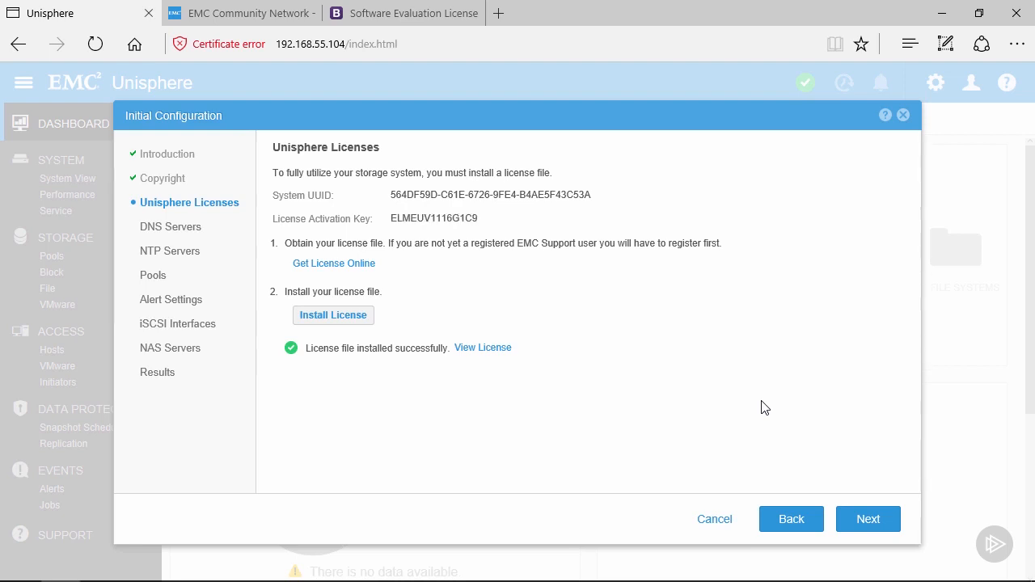
On the DNS Servers page, add 192.168.55.5 and 192.168.55.6 manually and submit them.
click(868, 520)
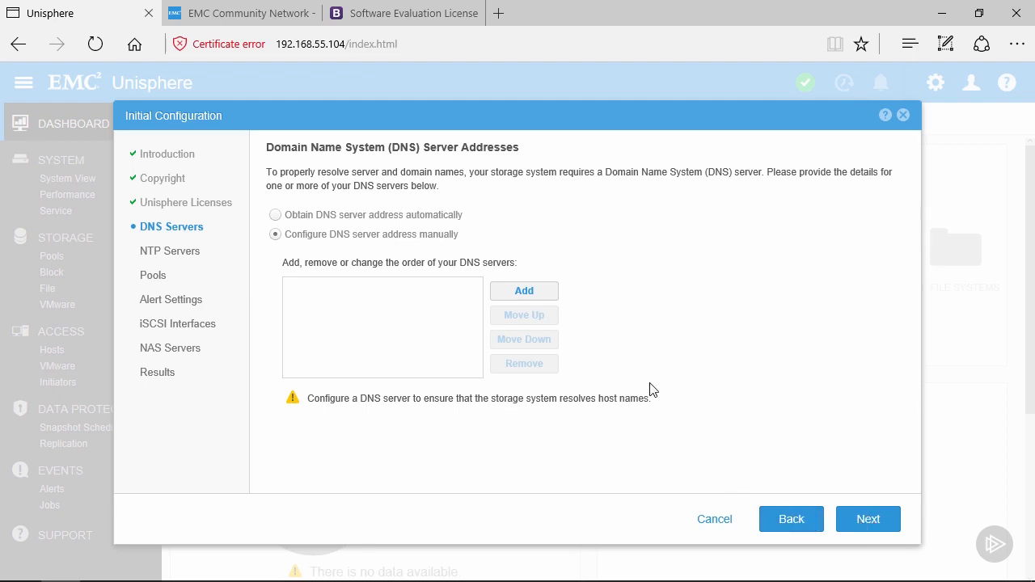
click(519, 291)
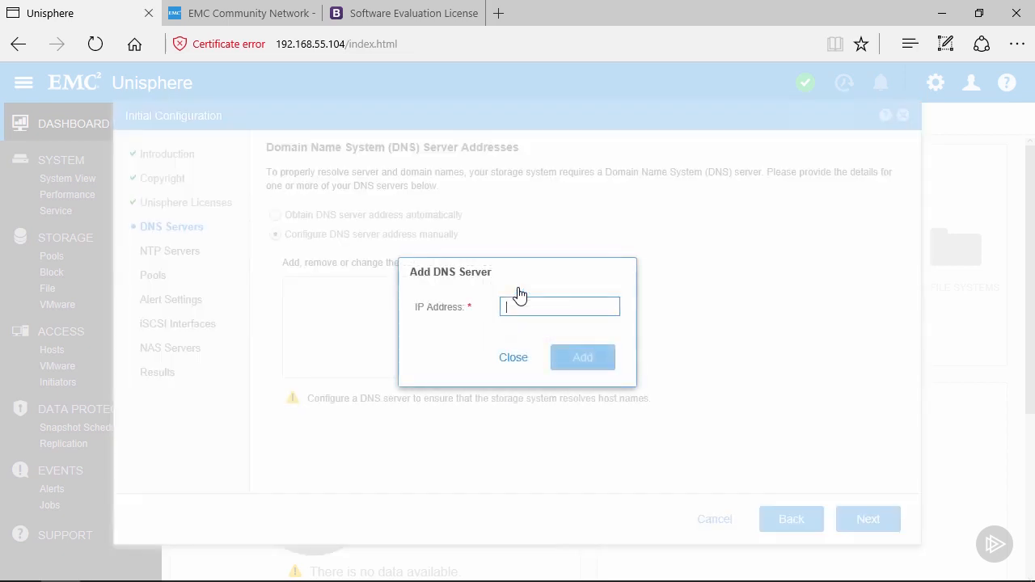
text(192.168.55.)
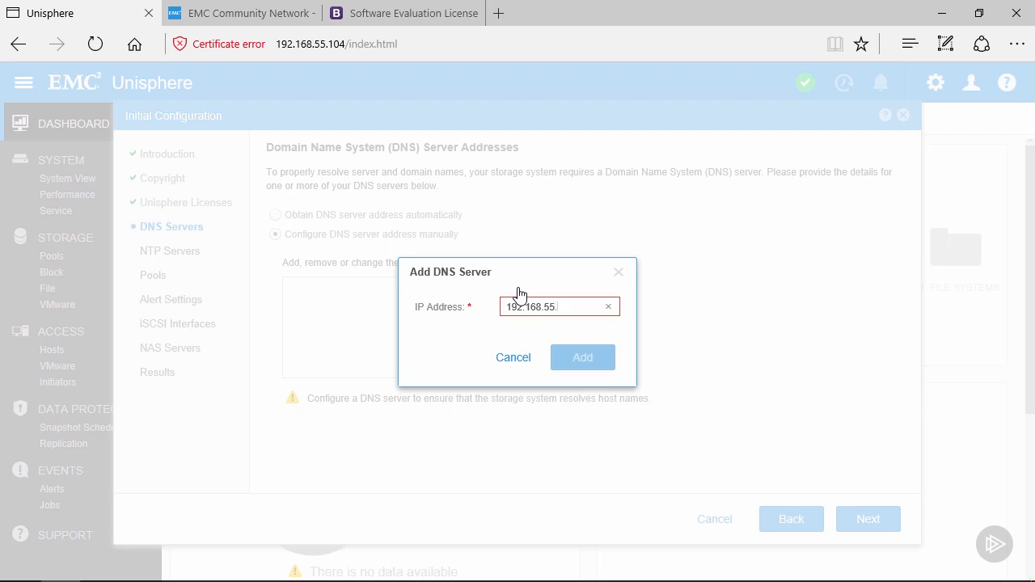
text(5)
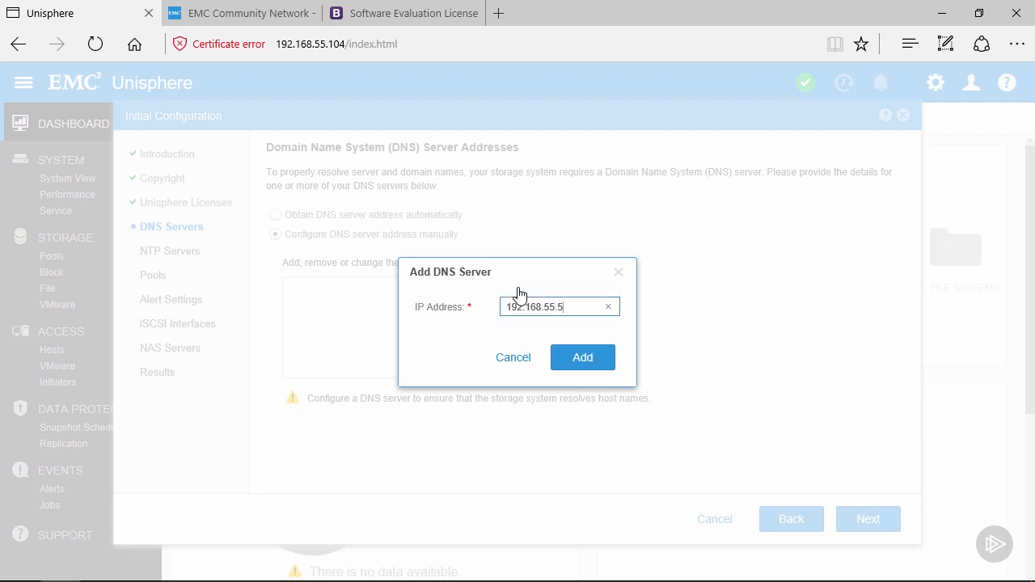
click(576, 357)
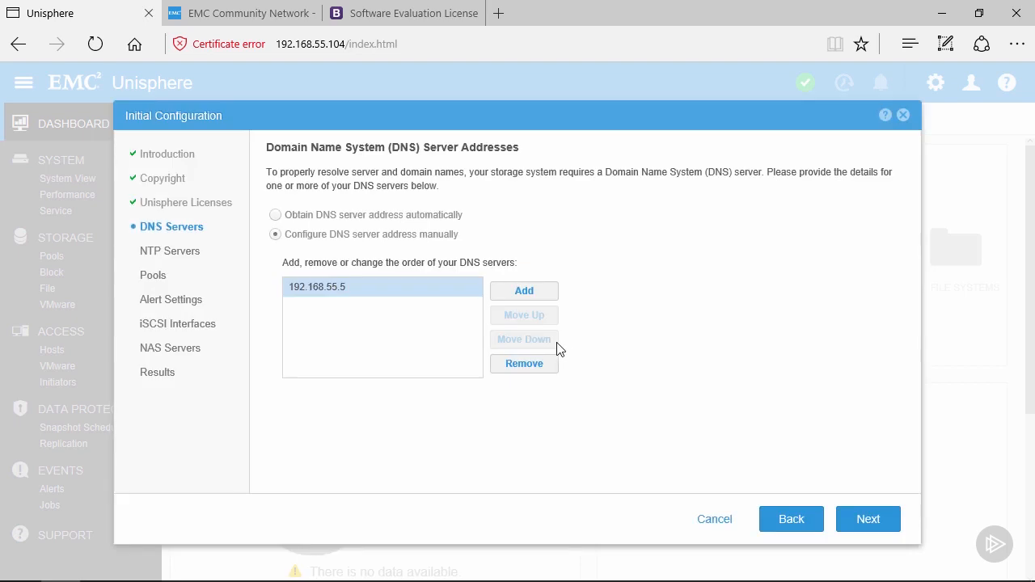
click(524, 293)
text(192)
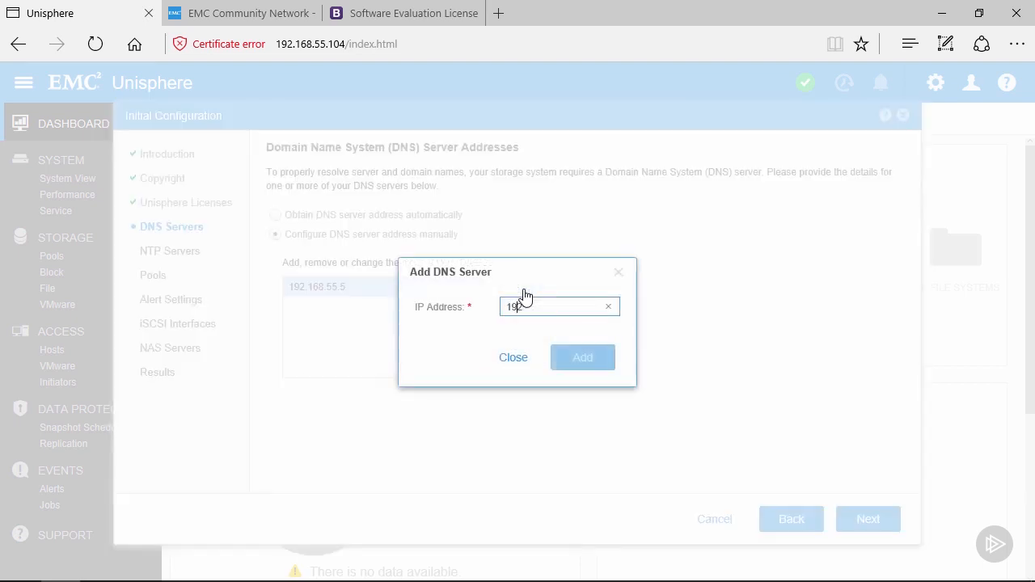
text(.168.55.6)
click(579, 358)
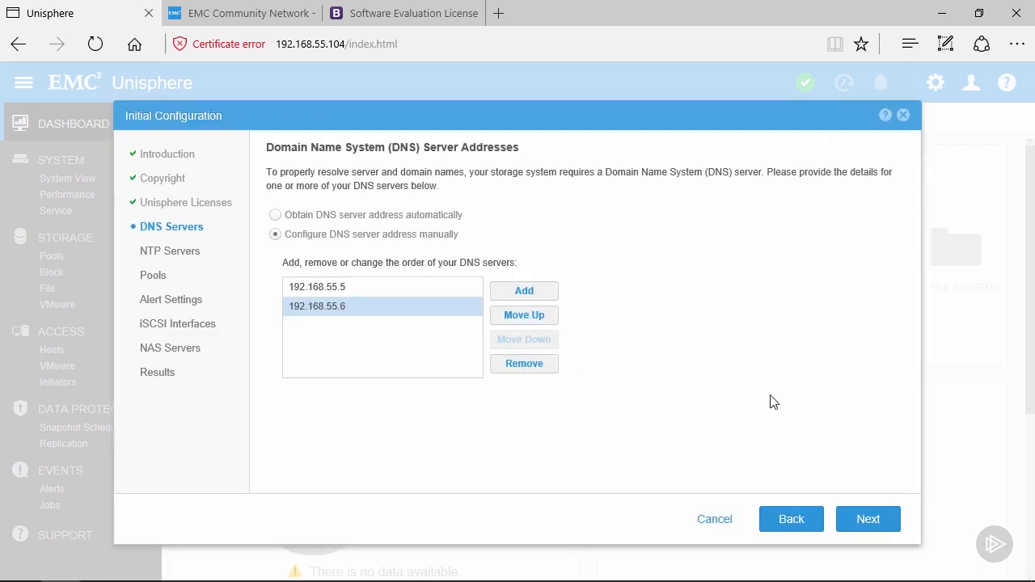
click(855, 522)
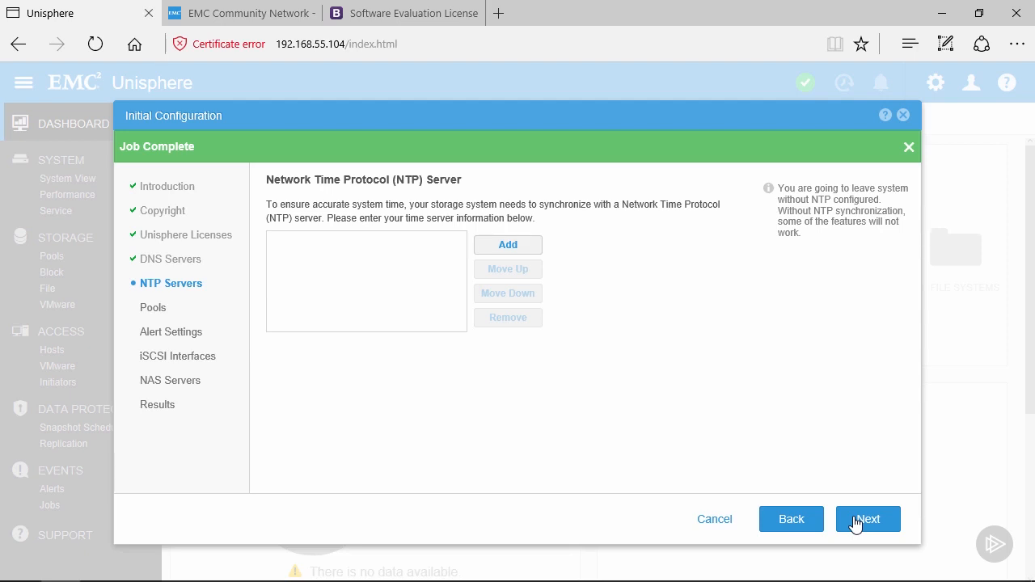
Open the Add NTP Server form from the NTP Servers page.
click(508, 245)
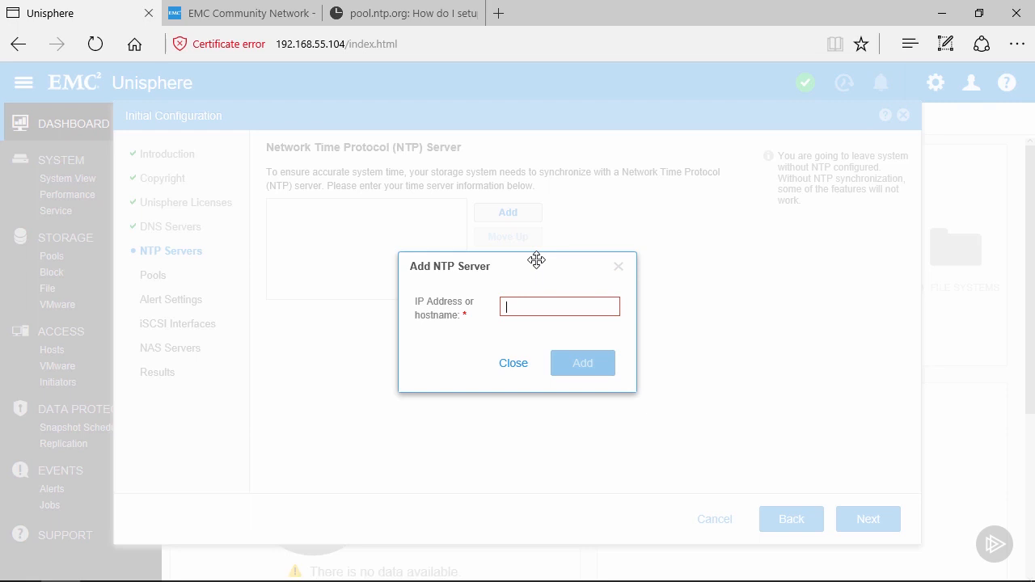
Add 0.pool.ntp.org and 1.pool.ntp.org to the NTP Servers list.
text(0.pool.ntp.org)
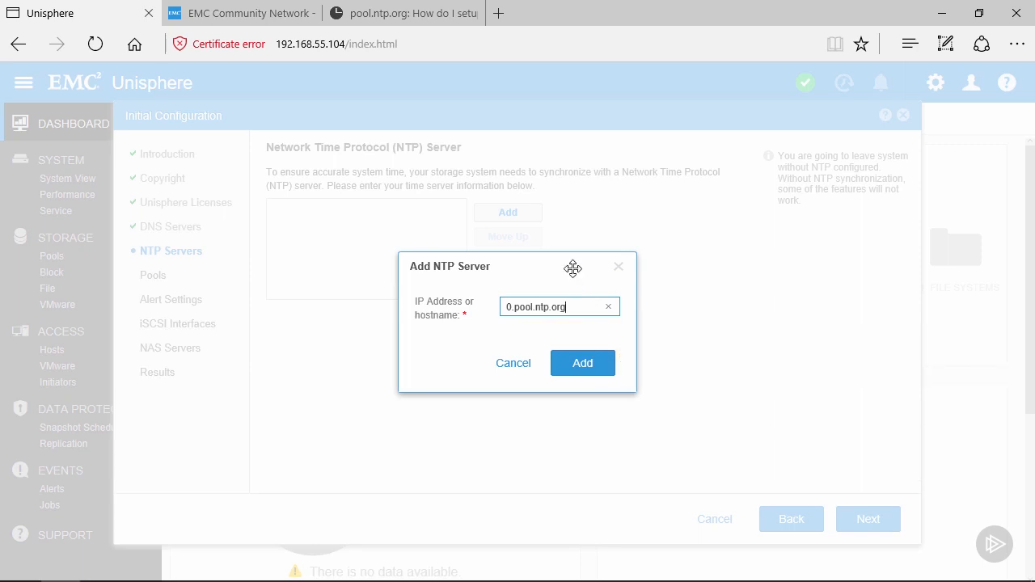
click(574, 366)
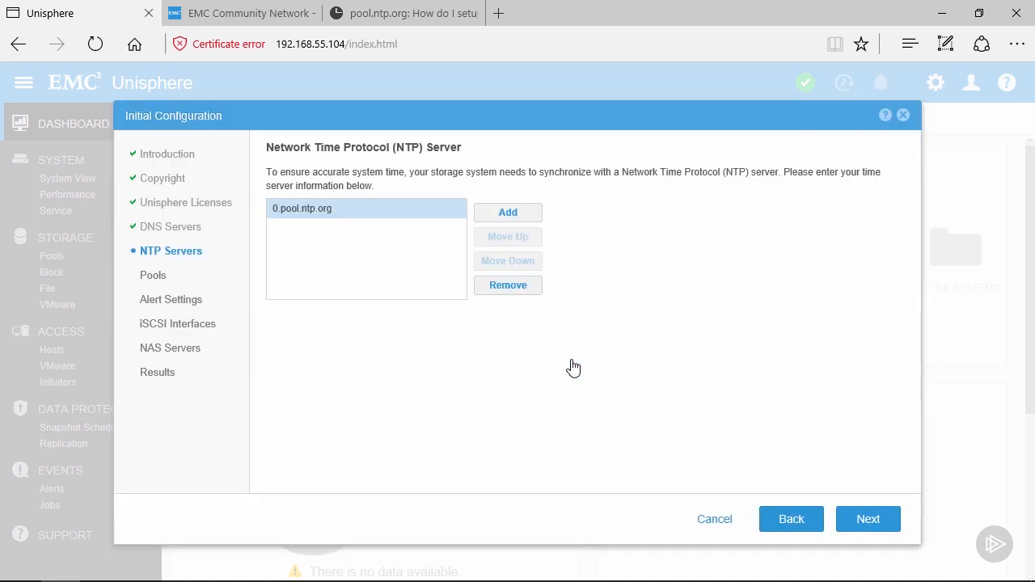
click(508, 213)
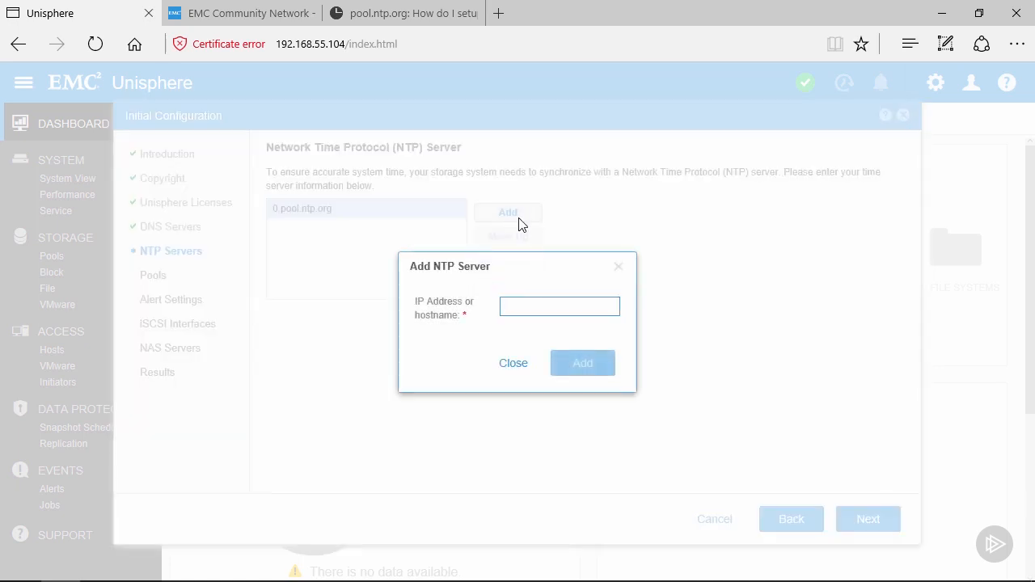
text(1.pool)
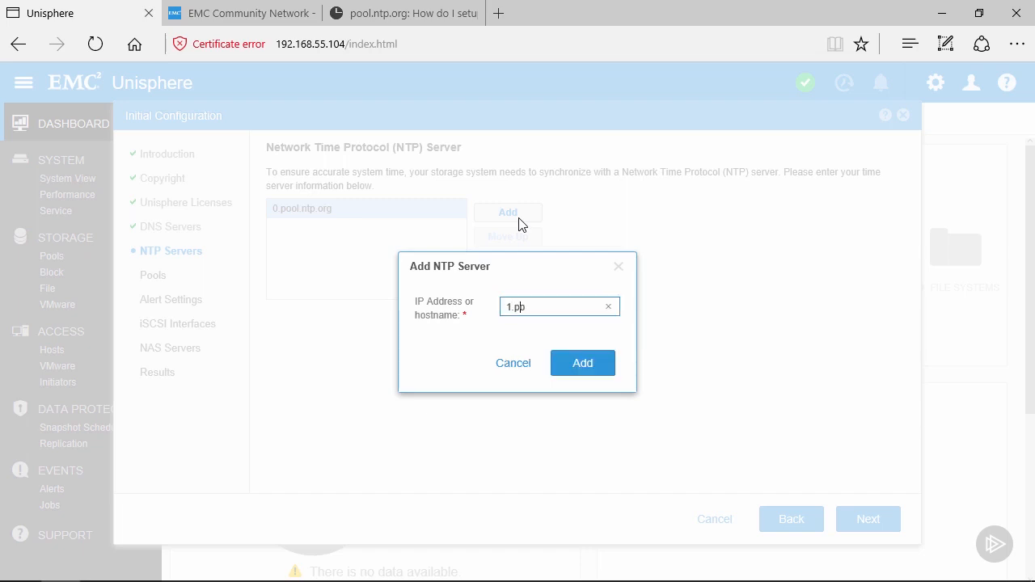
text(.ntp.org)
click(571, 365)
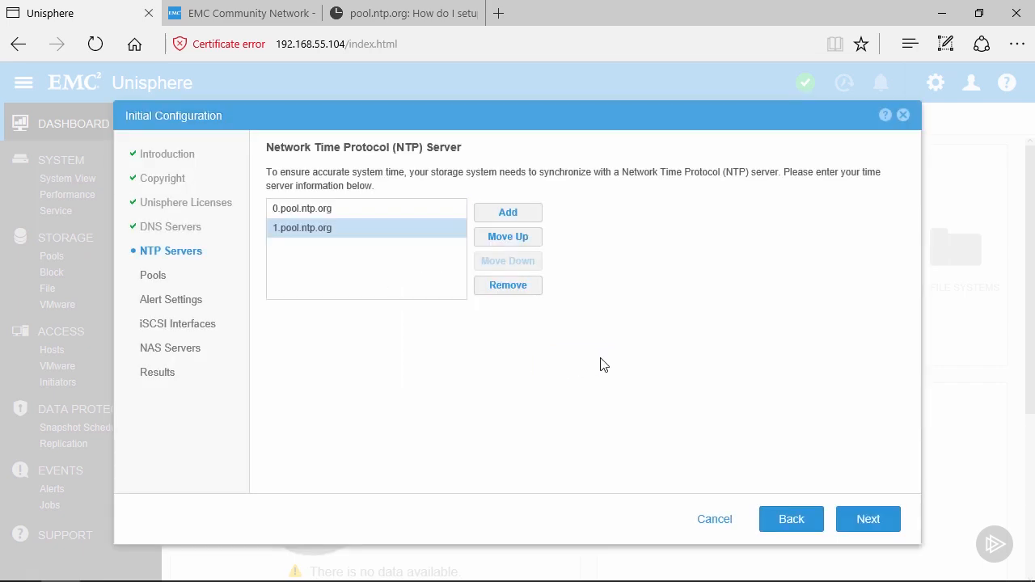
Save the NTP server list and continue to the Alert Email and SMTP Settings page.
click(867, 521)
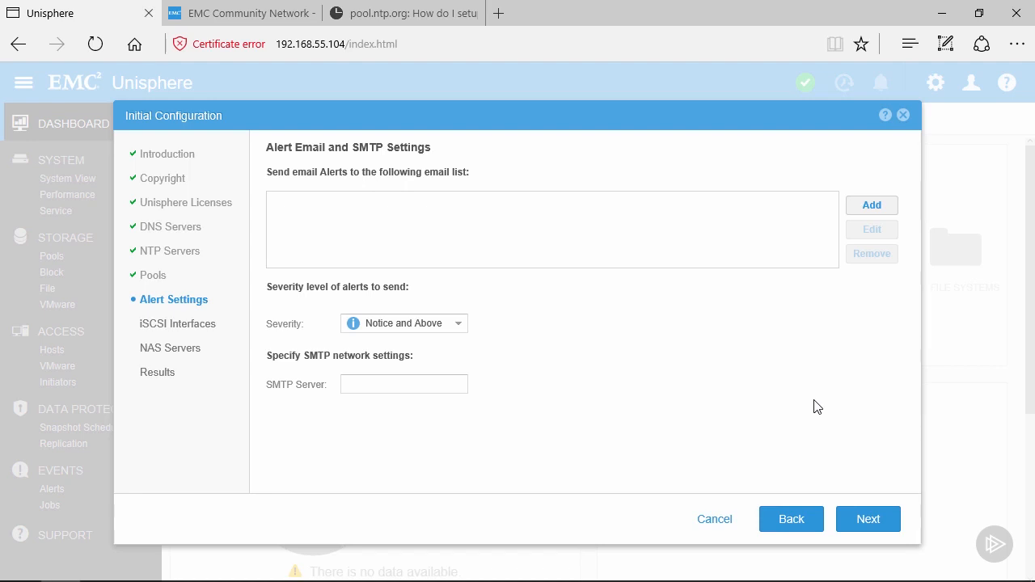
Enter the alert recipient's e-mail address in the Add A New Email dialog and add it.
click(871, 207)
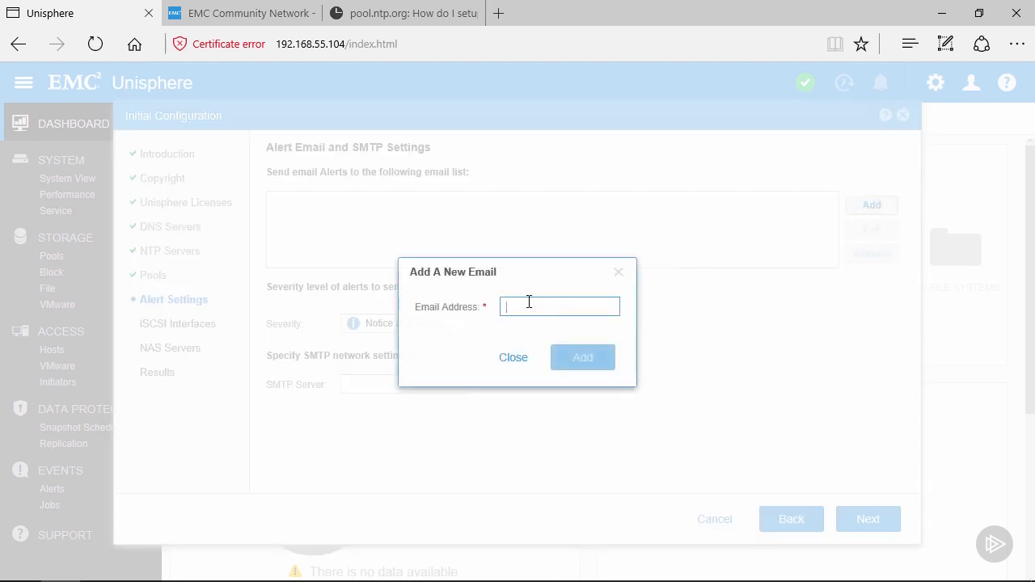
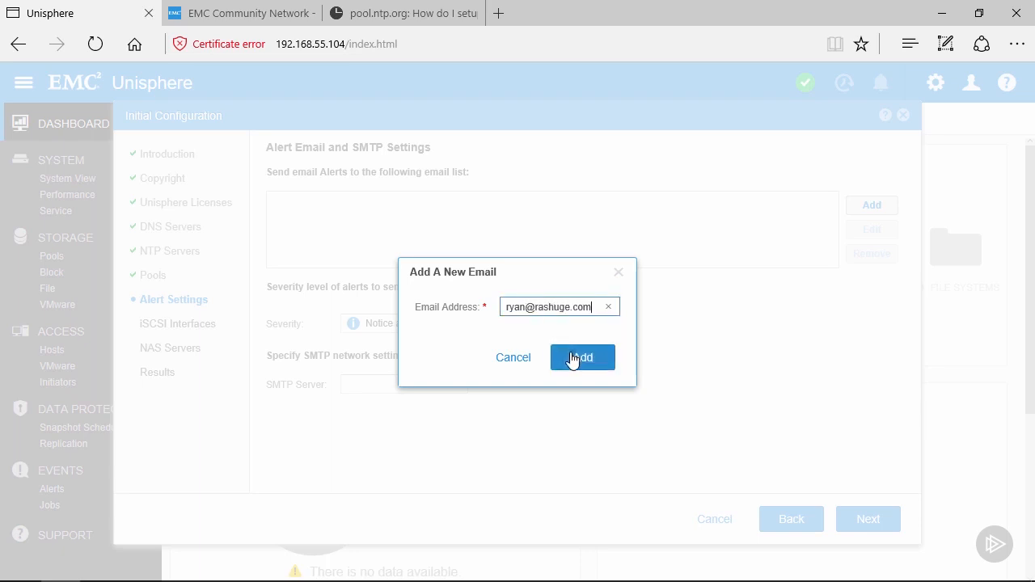
click(573, 358)
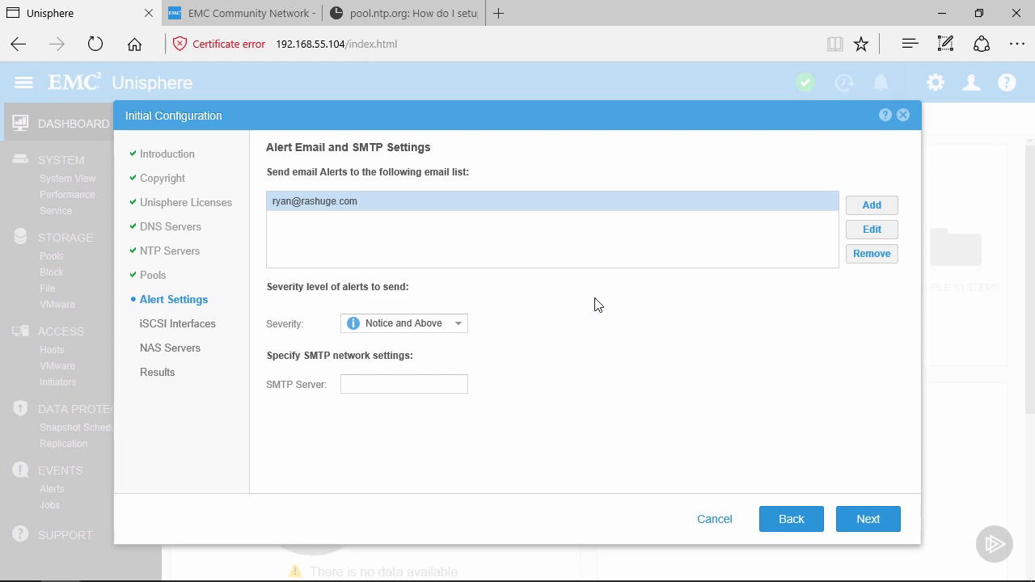
Keep alert severity at Notice and Above and enter SMTP server 192.168.55.80.
click(460, 324)
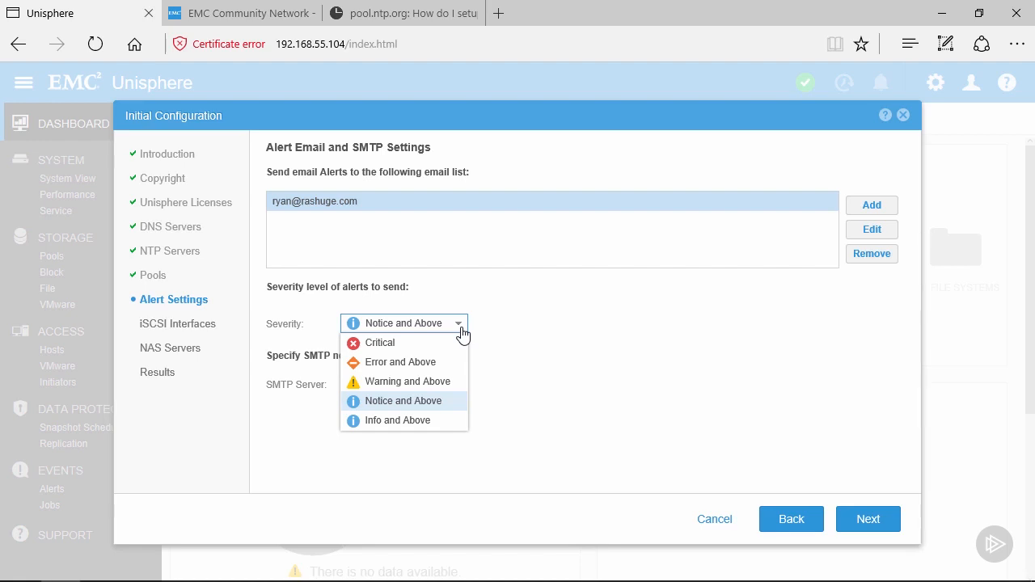
click(419, 404)
click(406, 384)
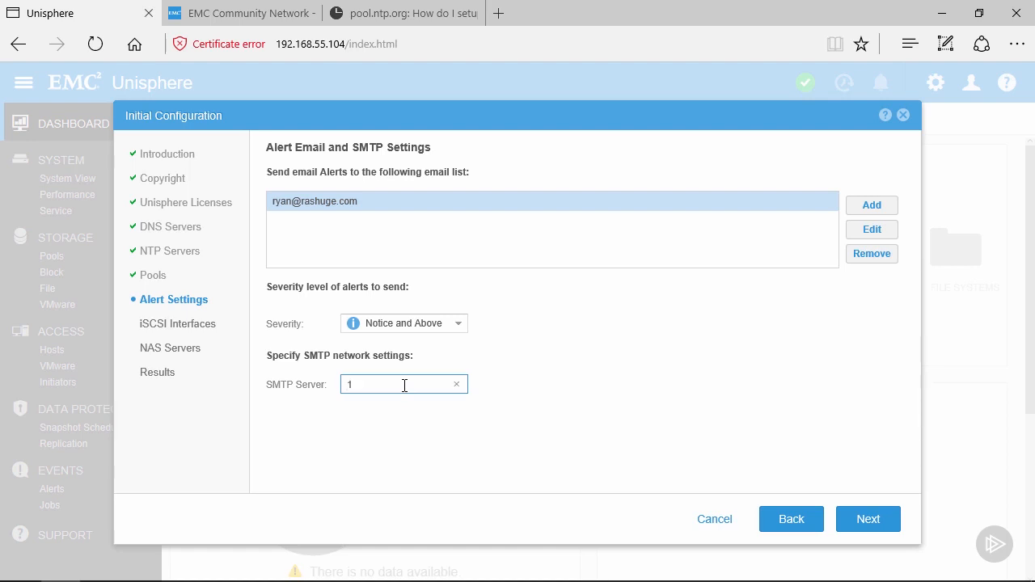
text(92.168.55.80)
Accept the alert settings and skip the empty iSCSI Interfaces step to reach NAS Servers.
click(856, 522)
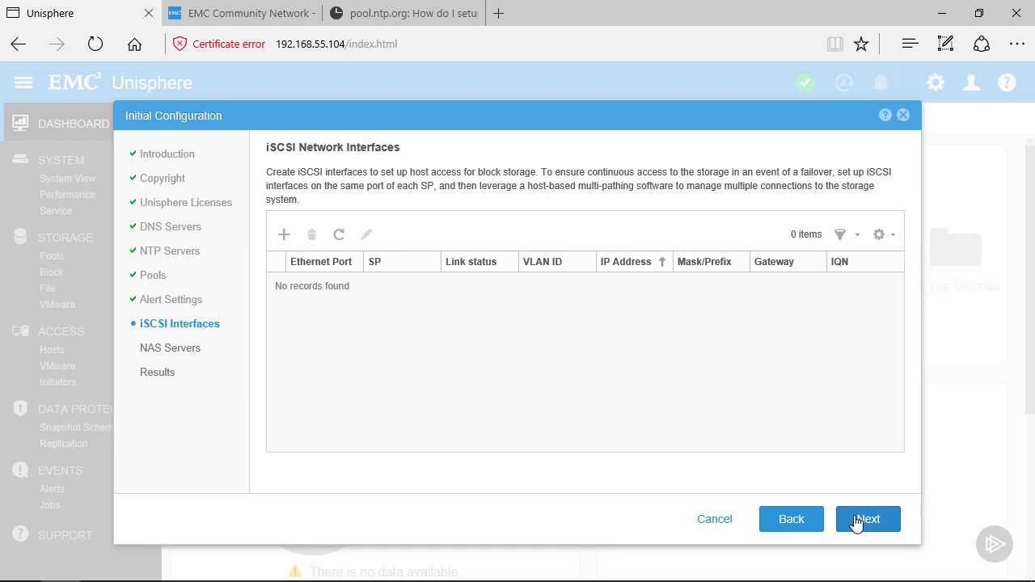
click(856, 523)
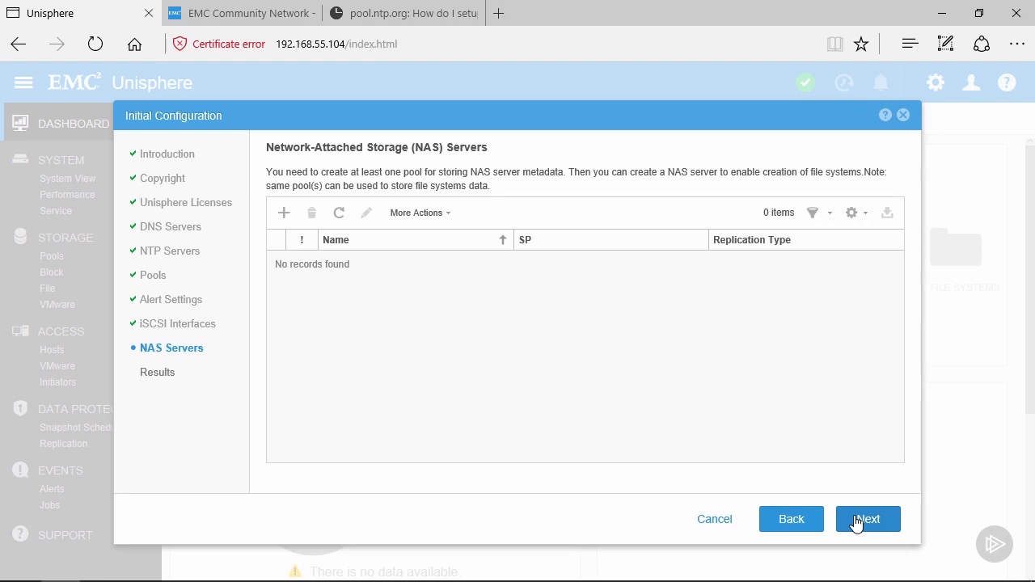
Skip the NAS Servers step to reach the wizard's Results page.
click(856, 522)
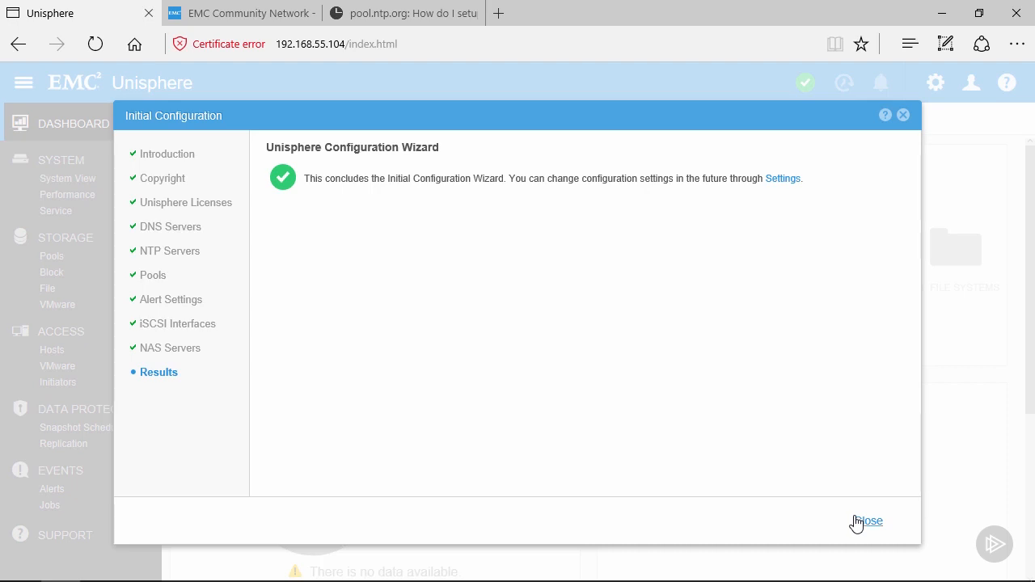
Close the completed Initial Configuration Wizard, returning to the empty dashboard.
click(865, 521)
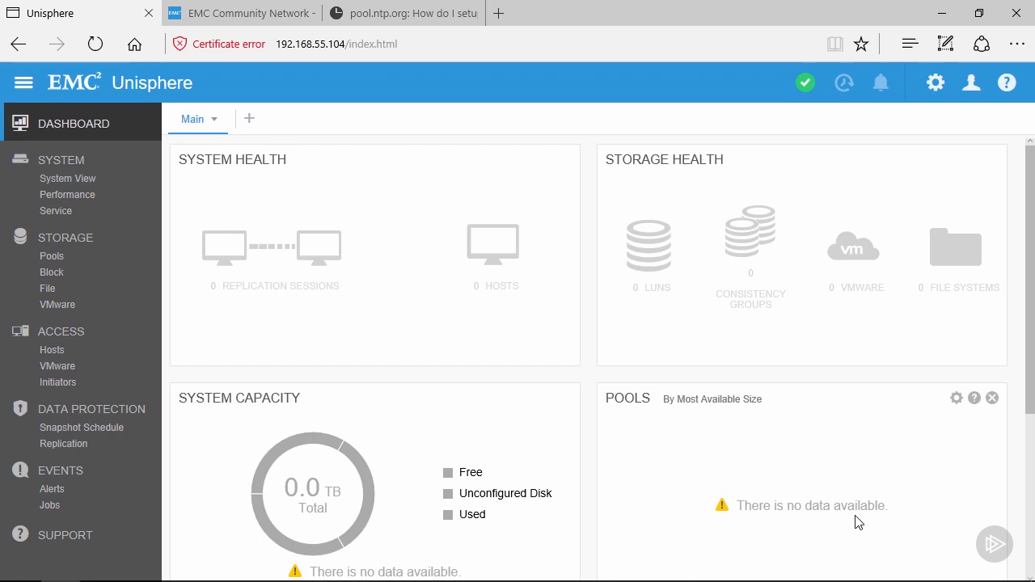